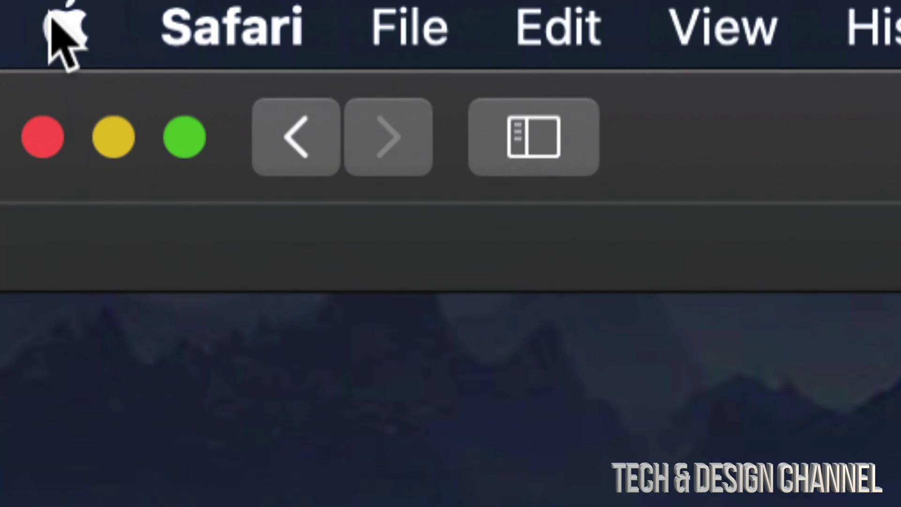
Step: Open Software Update from System Preferences to list the Catalina 10.15.6 and Pro Video updates
click(60, 25)
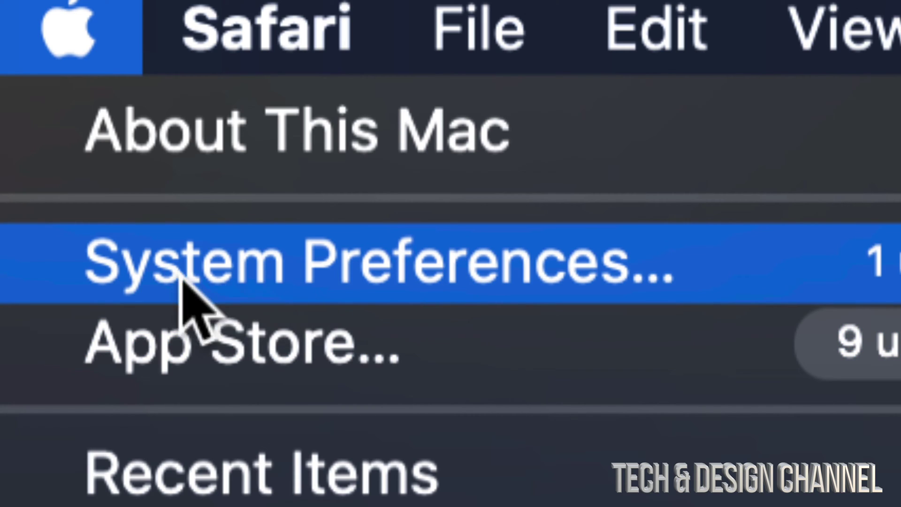
click(450, 275)
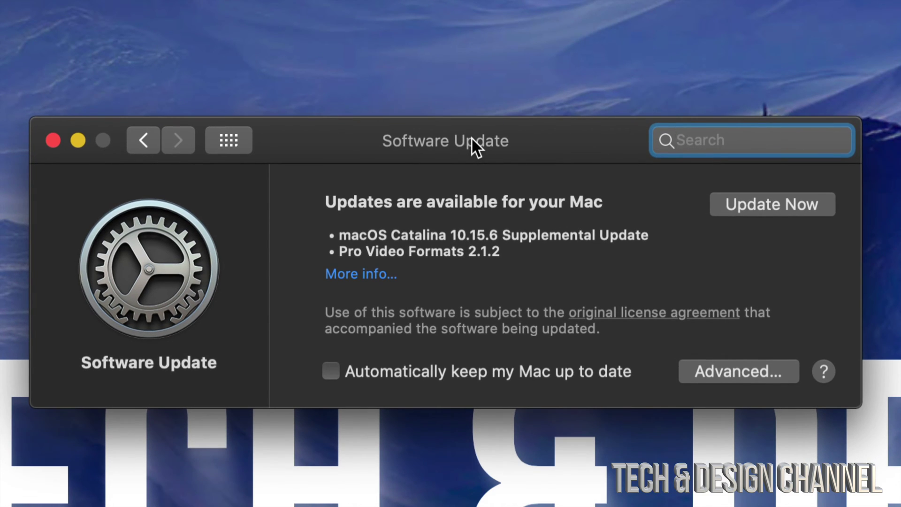
click(373, 276)
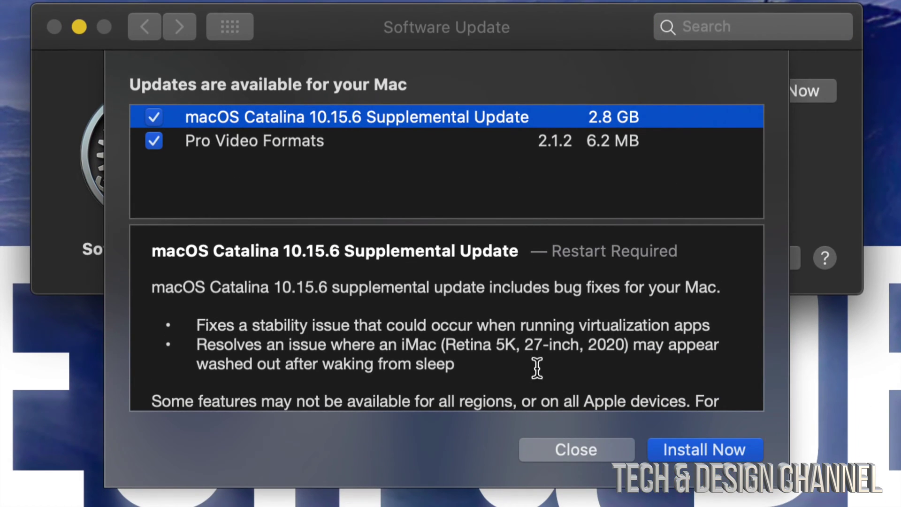
scroll(538, 366, down, 2)
scroll(546, 363, down, 3)
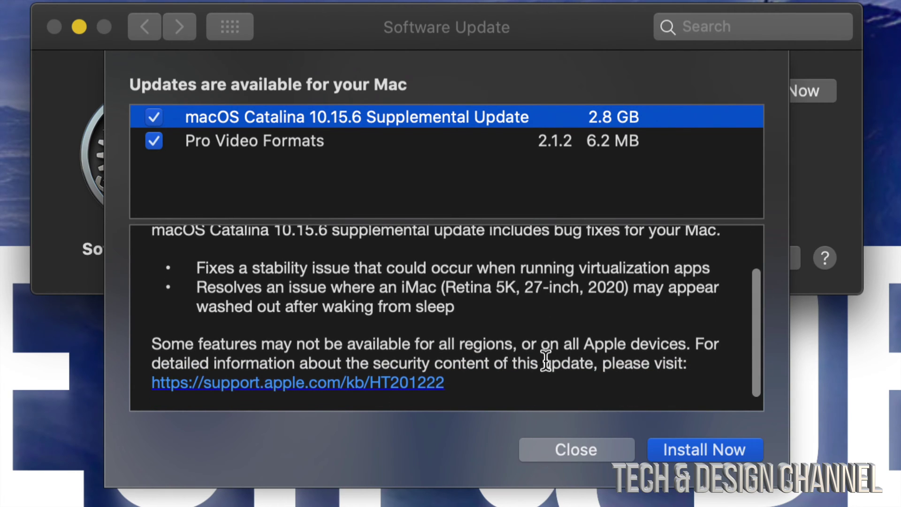
scroll(546, 363, up, 1)
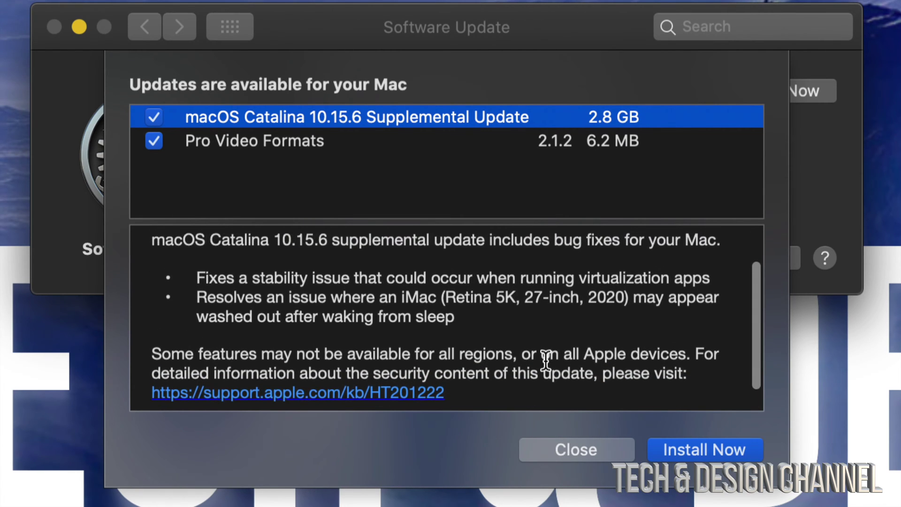
scroll(546, 362, up, 3)
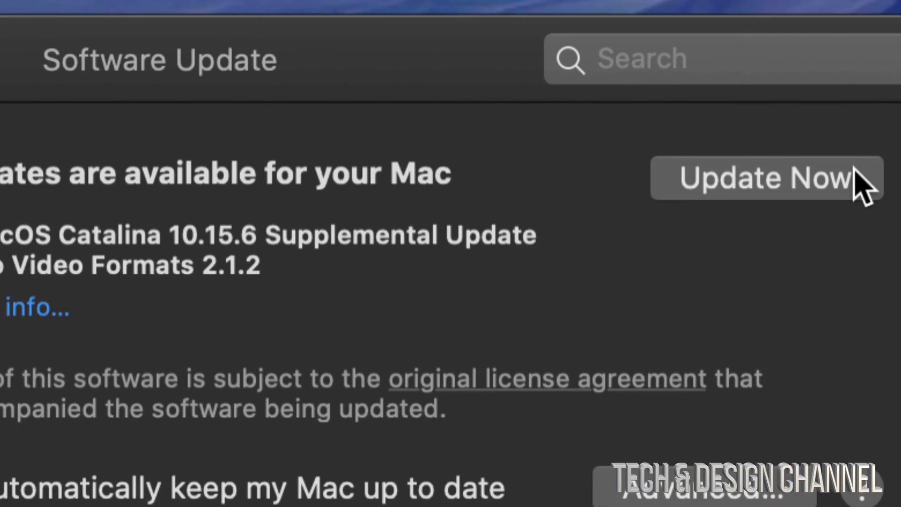
Step: Install the macOS Catalina 10.15.6 Supplemental Update and Pro Video Formats 2.1.2
click(733, 184)
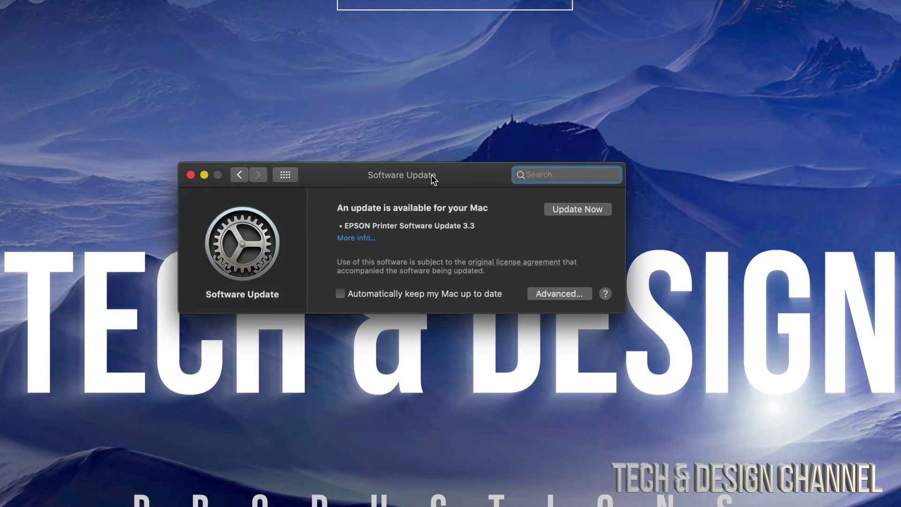
Step: Move the Software Update window up and start the EPSON Printer Software Update 3.3
drag(432, 177, 447, 149)
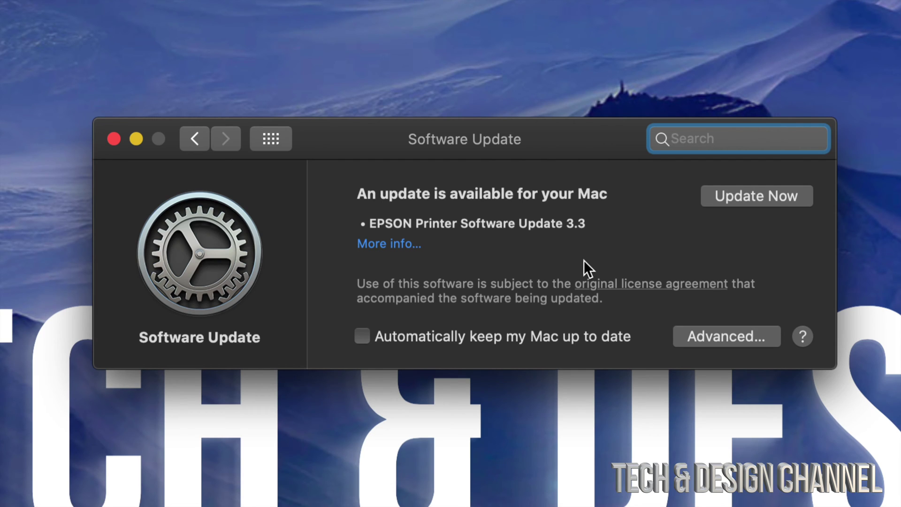
click(746, 200)
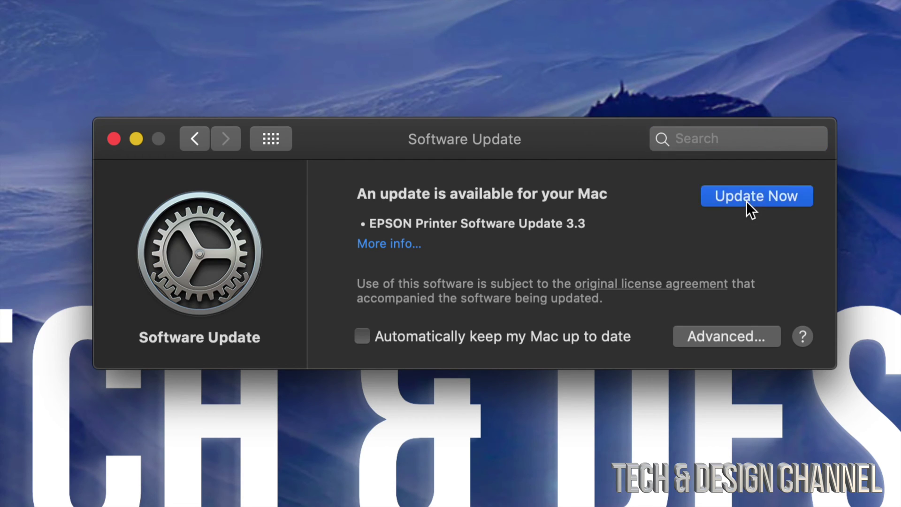